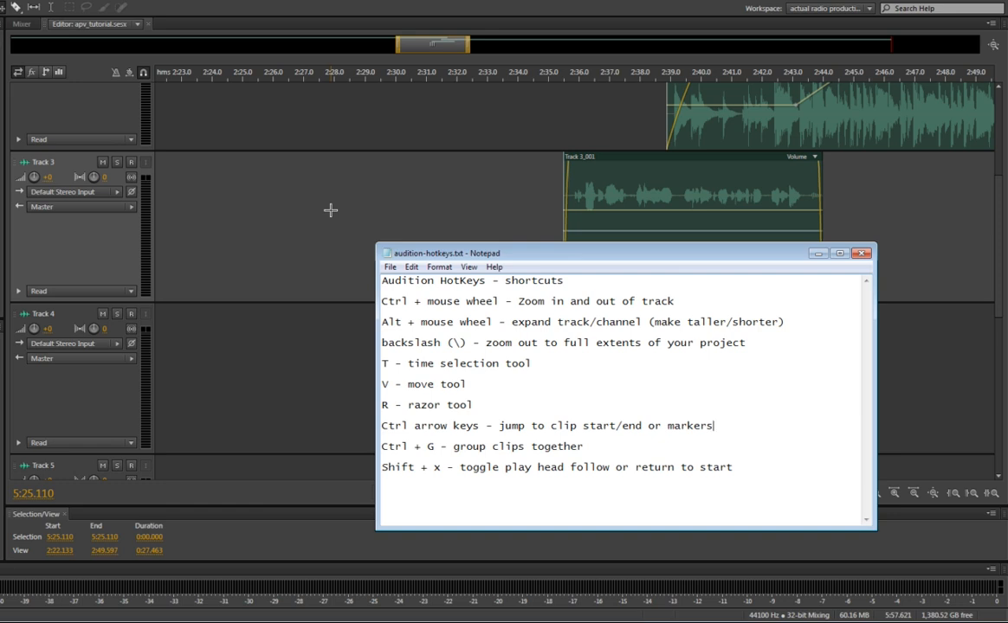
Switch from the hotkey notes to Audition and zoom the timeline in and out around the Track 3 clip
key(alt+Tab)
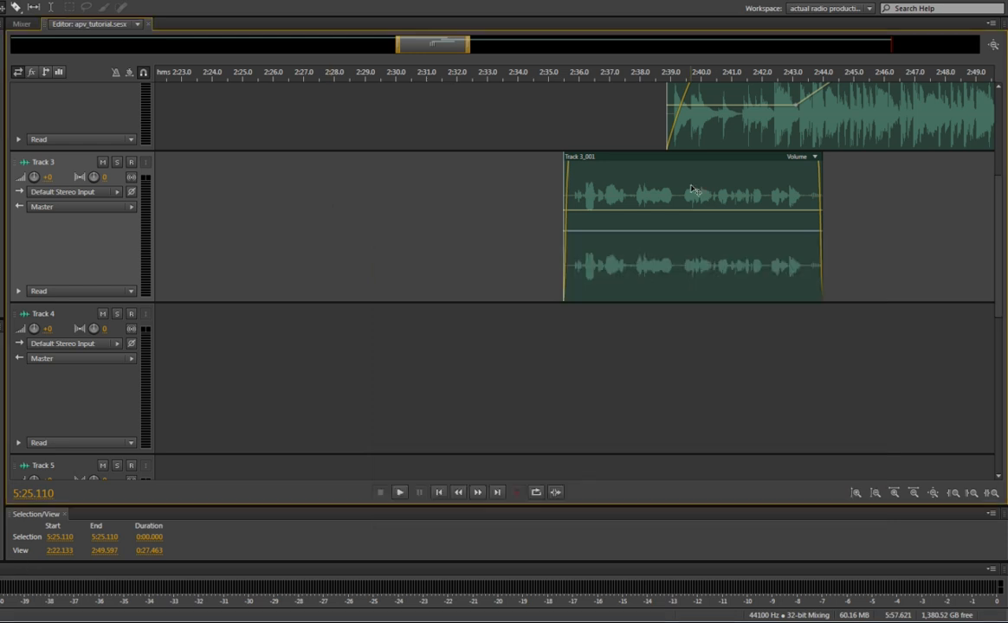
scroll(727, 191, up, 3)
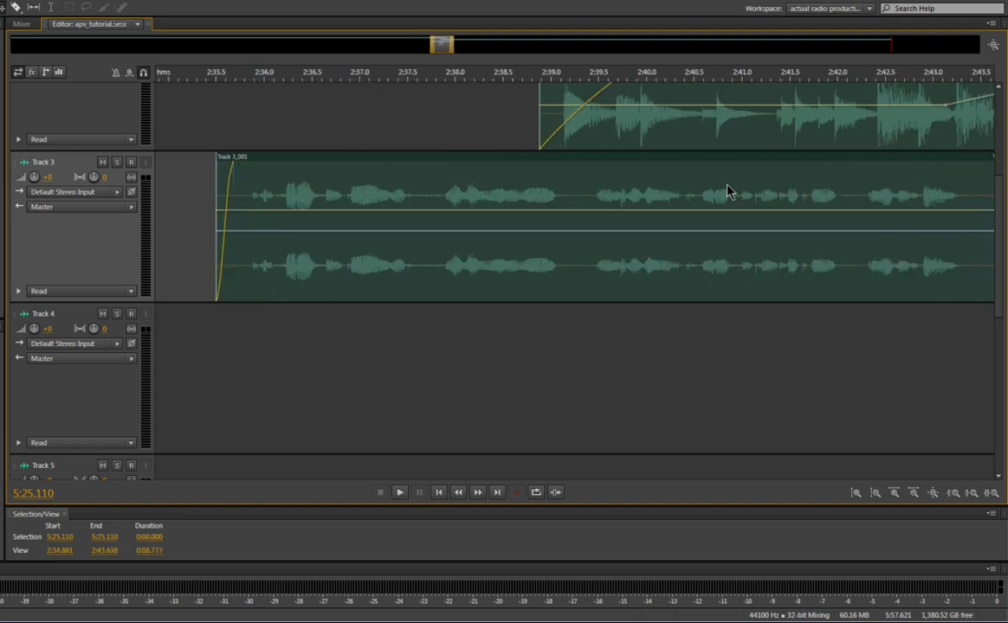
scroll(727, 190, down, 2)
scroll(728, 190, down, 1)
scroll(727, 191, up, 1)
scroll(727, 190, down, 1)
scroll(727, 191, up, 2)
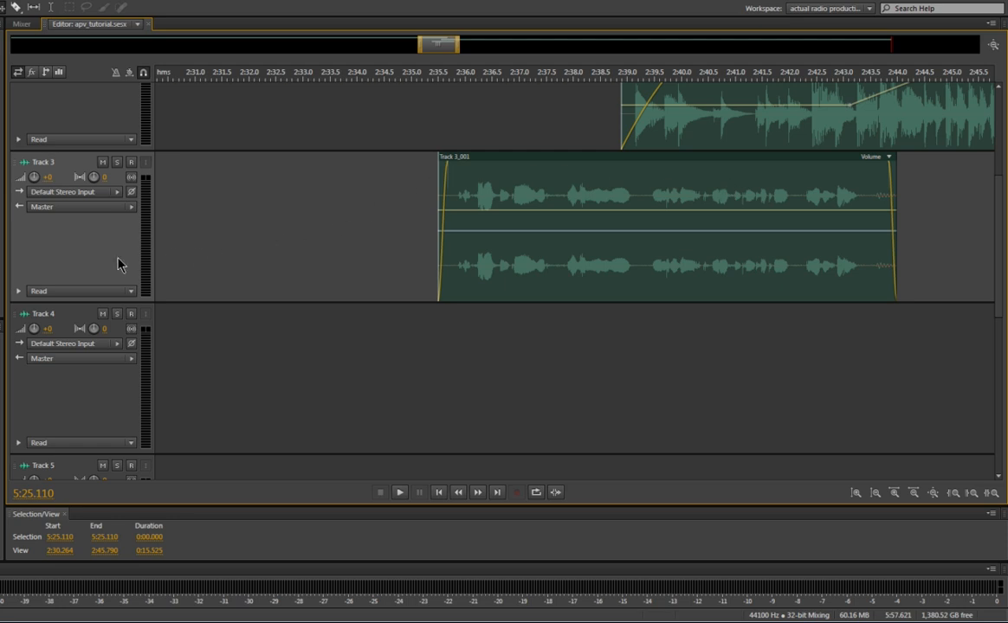
Adjust the track heights so Tracks 1 to 3 fit in the editor and show the full extent of the session
scroll(119, 265, up, 2)
scroll(119, 265, down, 2)
scroll(119, 265, down, 1)
scroll(119, 265, up, 3)
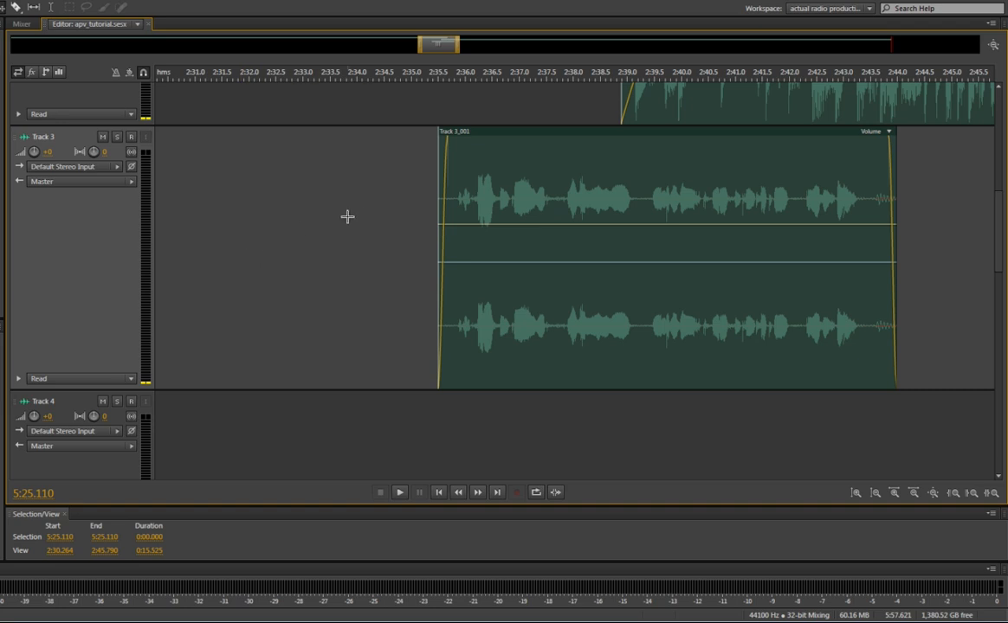
scroll(361, 216, up, 5)
scroll(361, 216, down, 4)
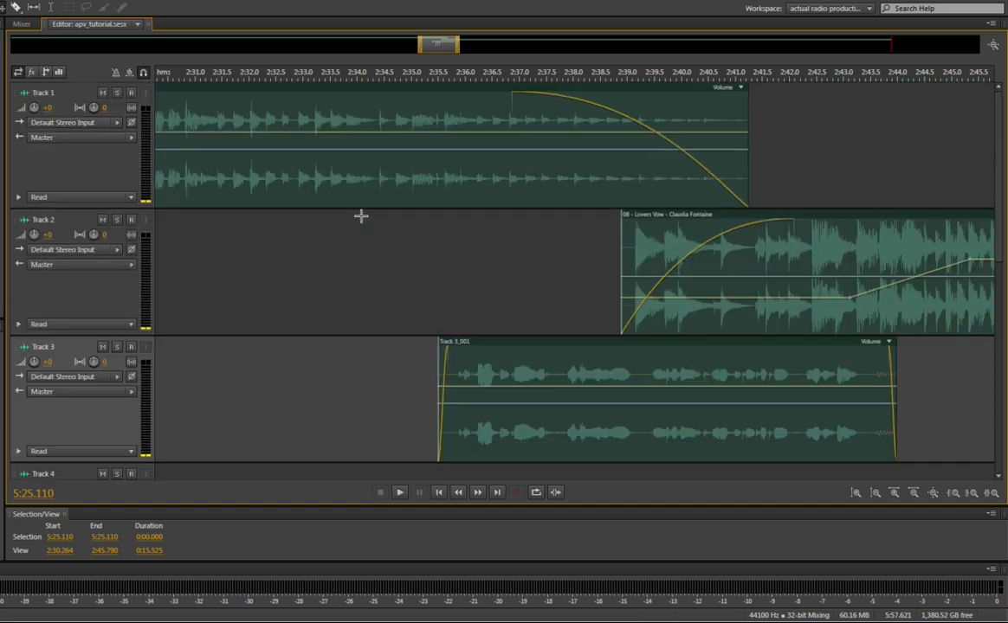
scroll(361, 215, up, 1)
scroll(361, 215, down, 1)
scroll(361, 216, up, 1)
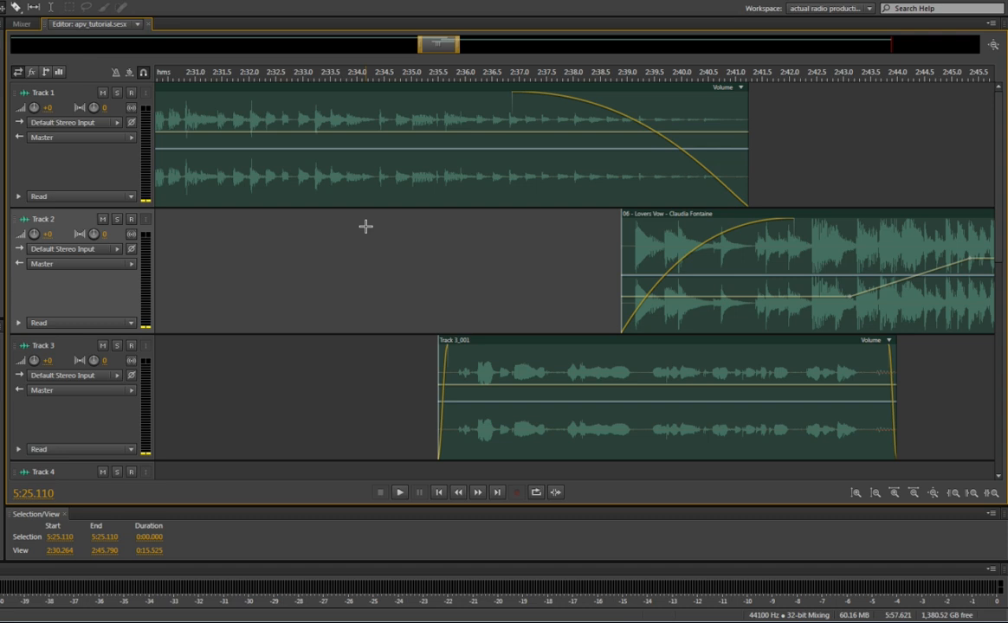
key(backslash)
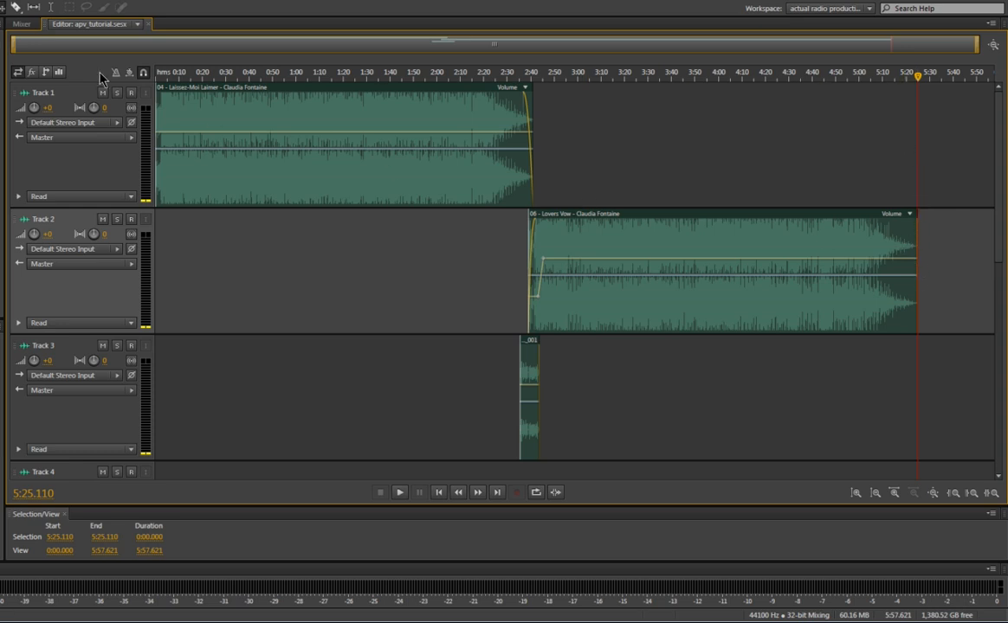
View the export choices for a multitrack mixdown and leave them without exporting
click(0, 0)
mouse_move(7, 242)
mouse_move(224, 291)
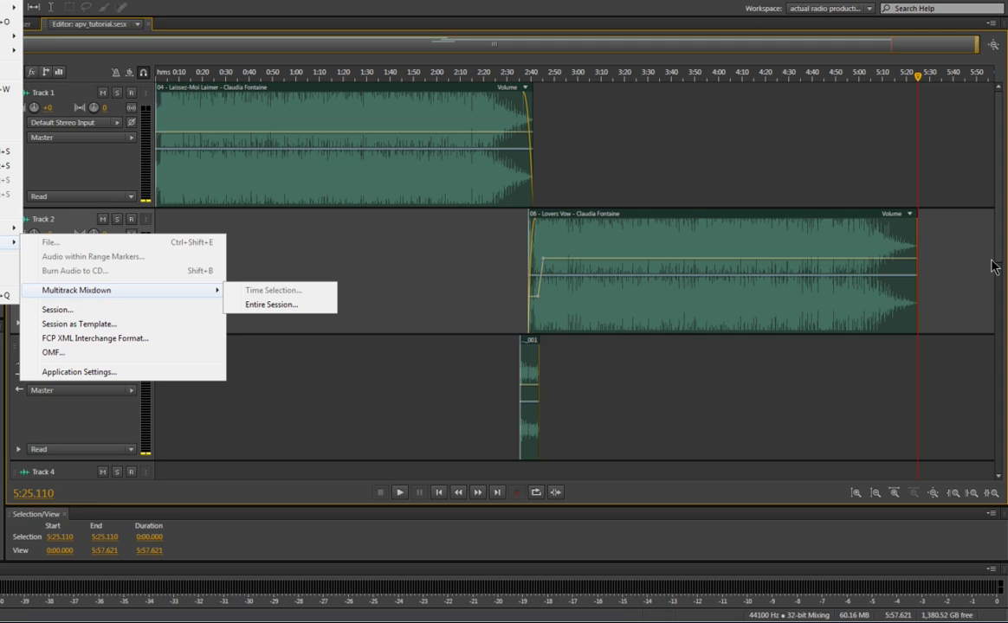
click(771, 357)
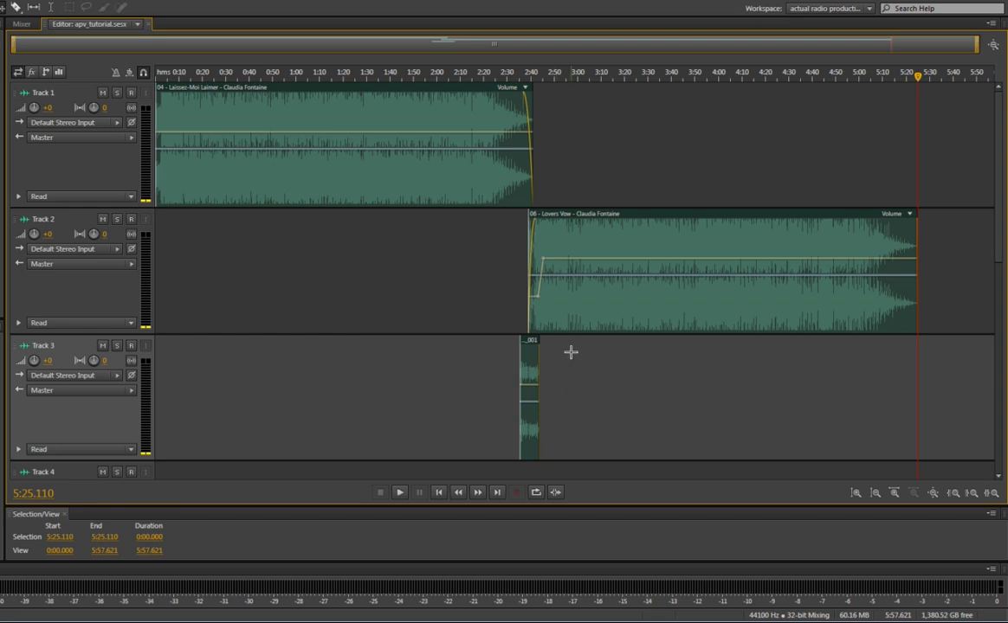
Place the playhead at about 2:17.8 and select the Lovers Vow clip on Track 2
key(t)
click(478, 251)
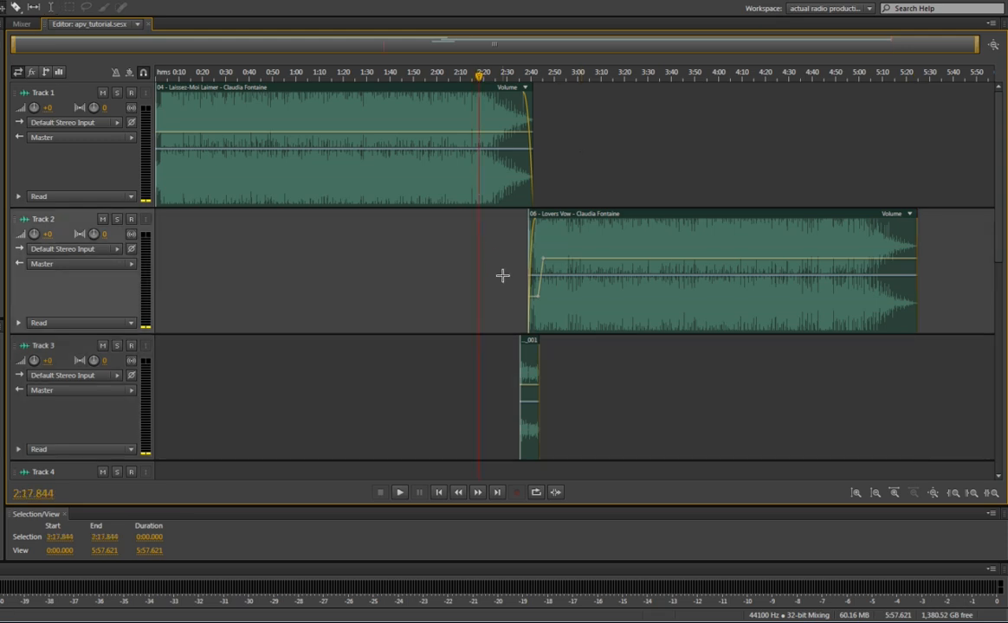
mouse_move(597, 313)
mouse_down()
mouse_move(478, 309)
mouse_move(594, 301)
mouse_up()
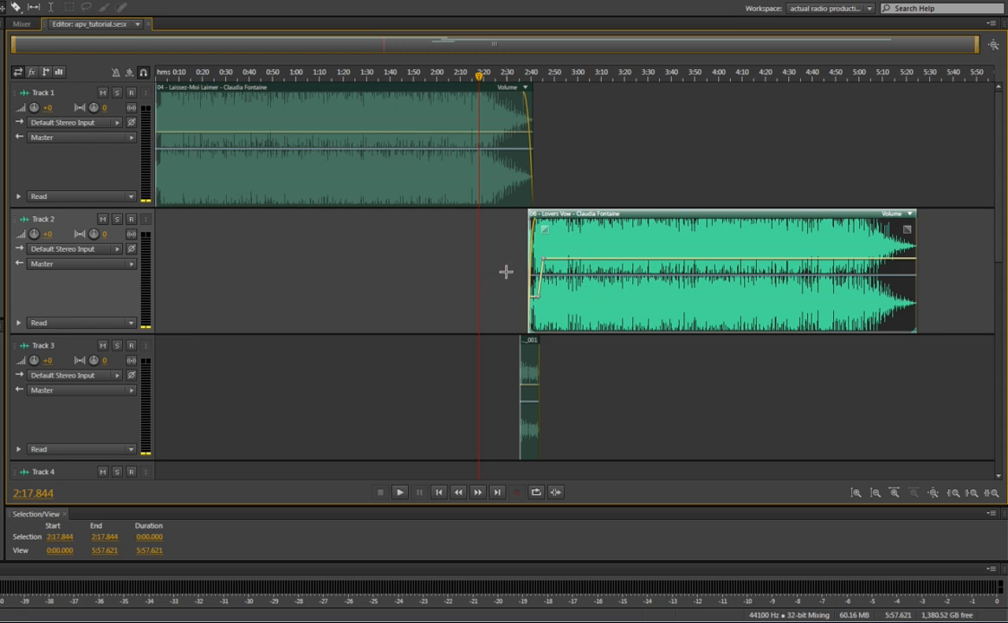
Place the playhead at about 2:34.8, just before the Track 3 clip, with the Time Selection tool and play the transition
scroll(511, 269, up, 2)
scroll(510, 269, up, 3)
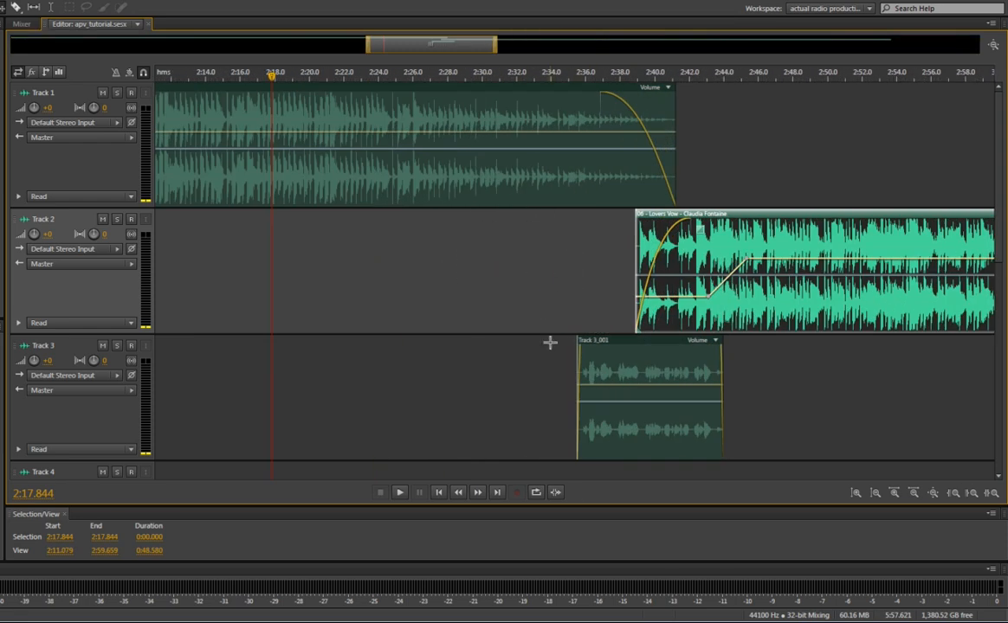
click(565, 365)
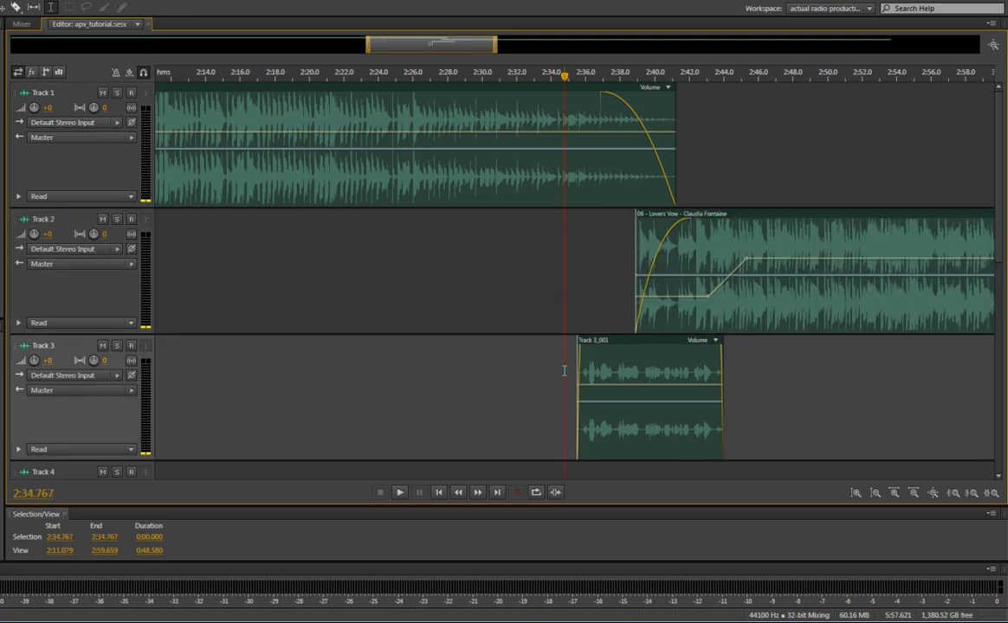
key(space)
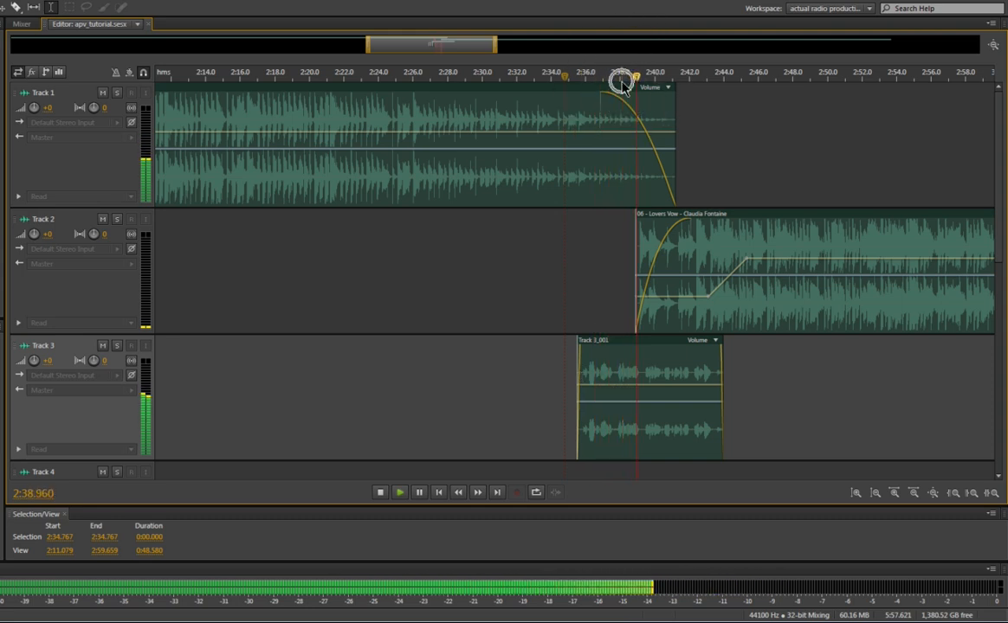
key(space)
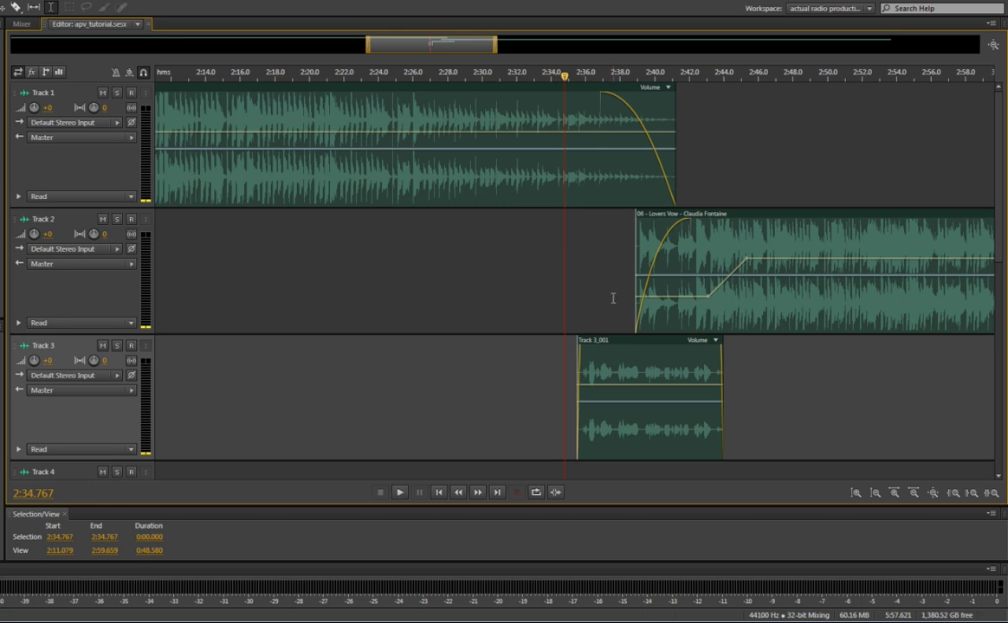
Move the playhead to the start of the Track 3 clip and repeatedly start and stop playback from there
key(space)
key(space)
key(space)
key(space)
key(space)
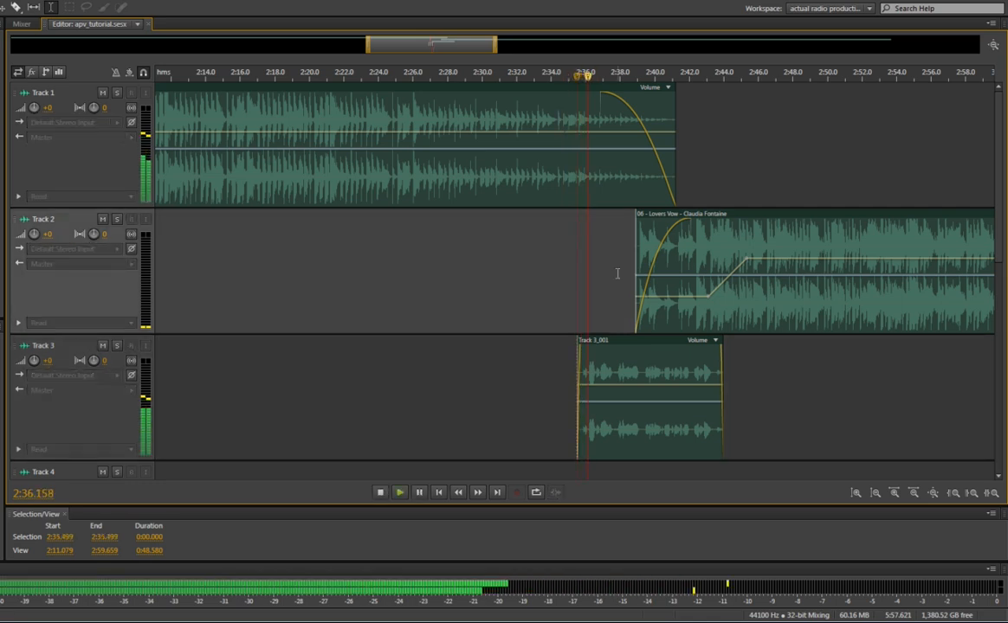
key(space)
key(space)
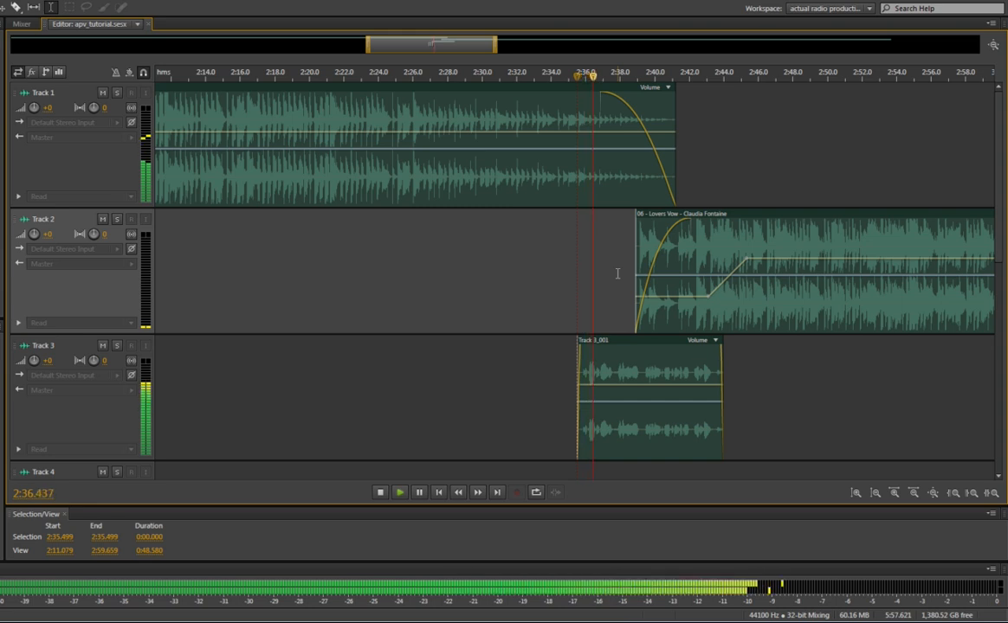
key(space)
key(space)
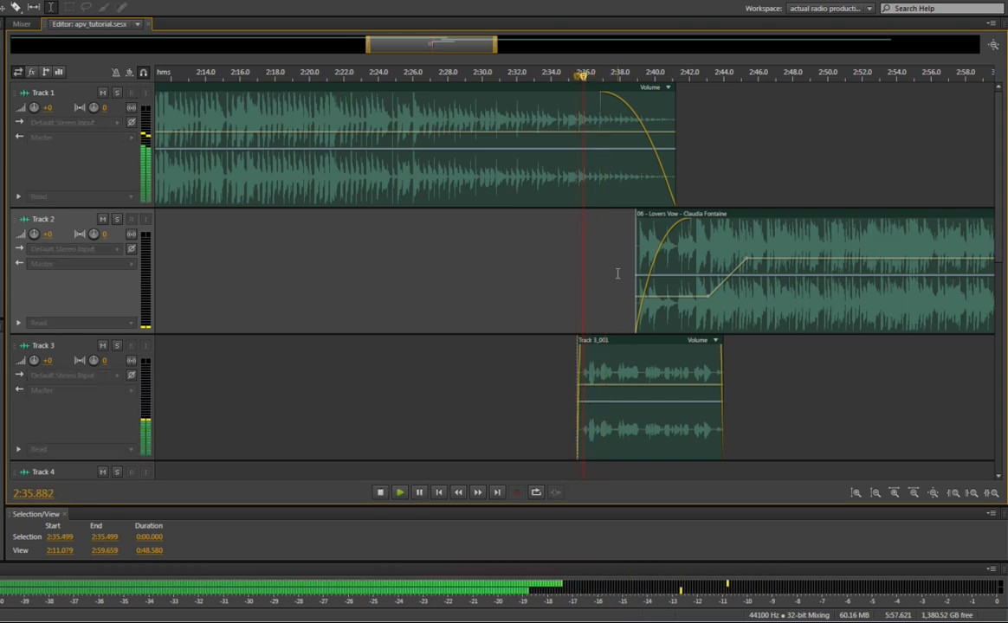
key(space)
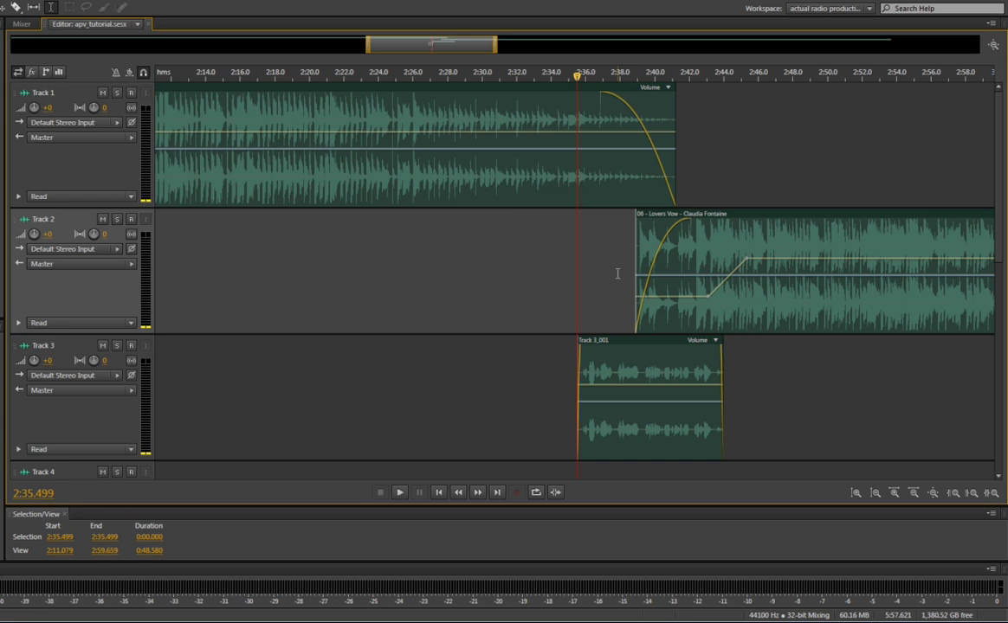
Play the opening of the Track 3 clip in close-up and place the playhead at 2:36.100
scroll(592, 373, up, 5)
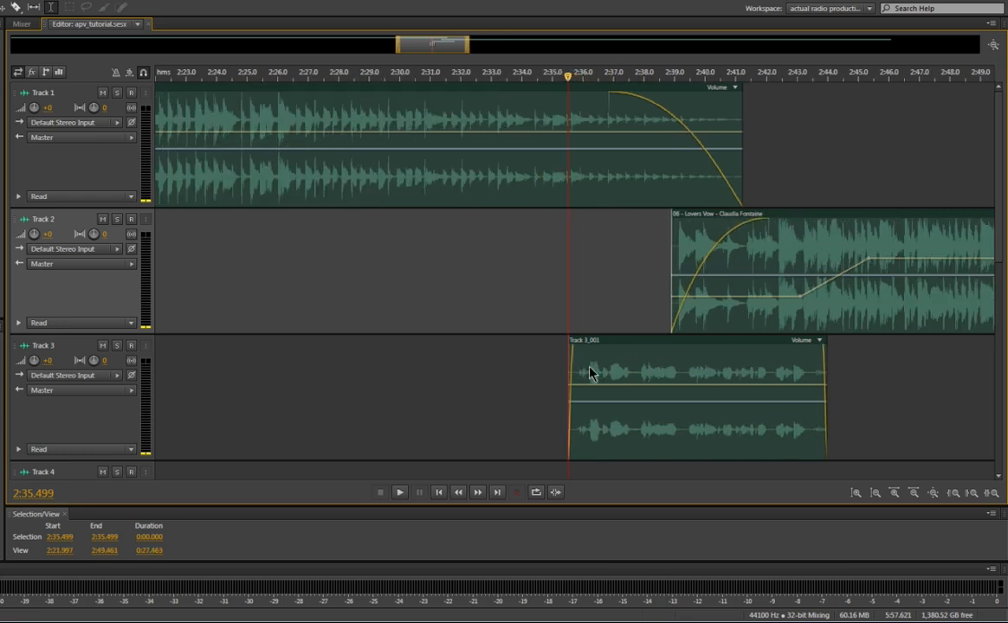
scroll(591, 373, up, 2)
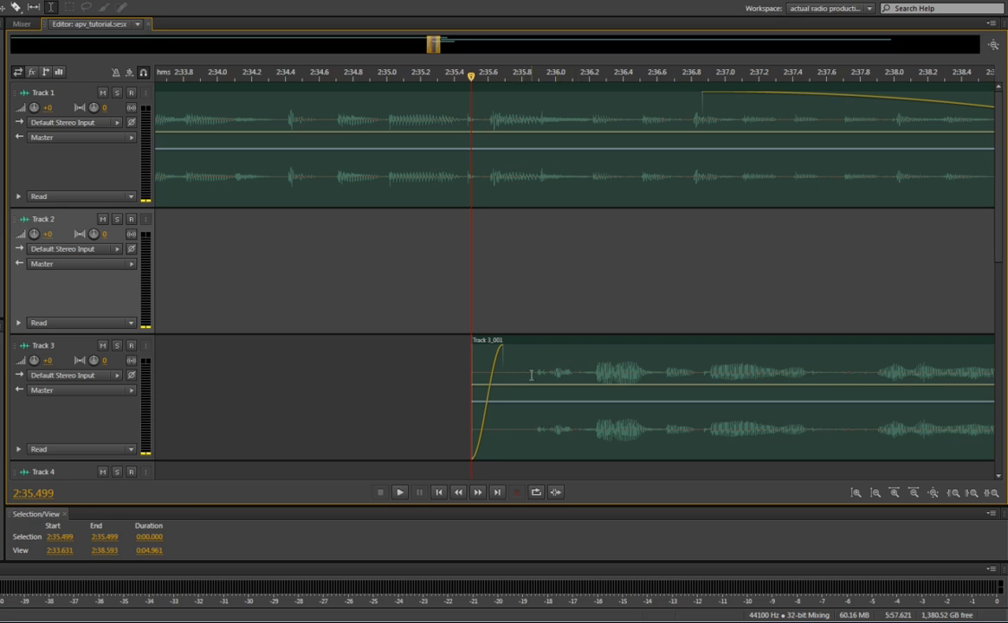
key(space)
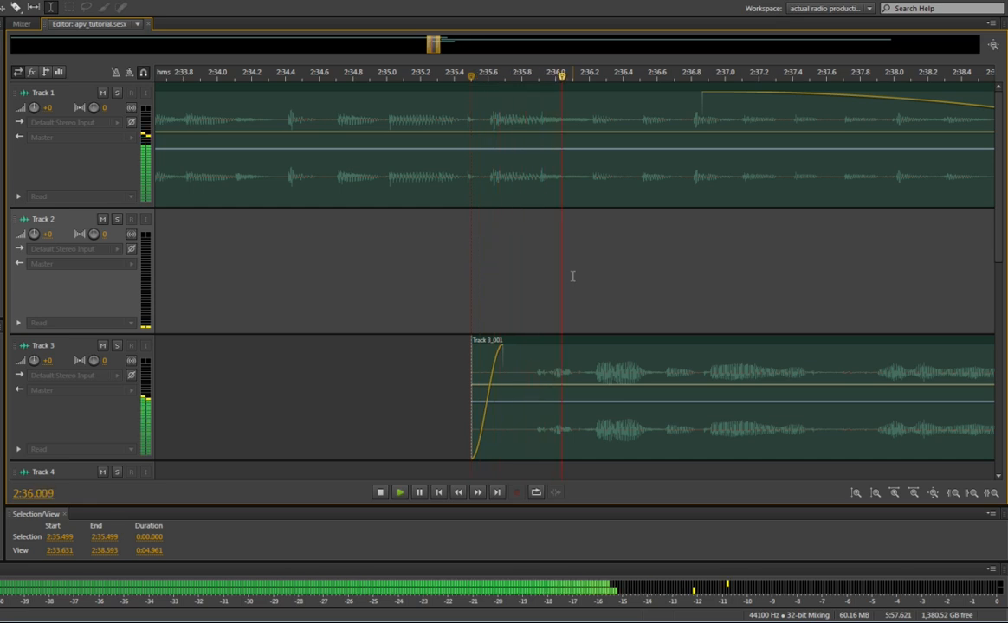
key(space)
click(573, 277)
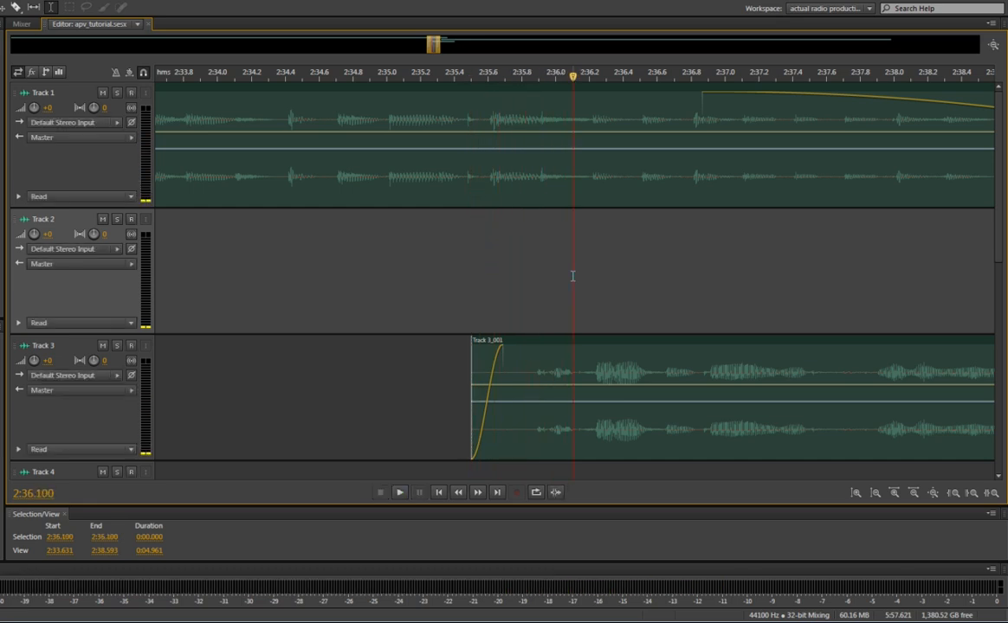
Play from the current position, then place the playhead at about 2:34.8 and play through the crossfade into Track 2
key(space)
key(space)
click(362, 263)
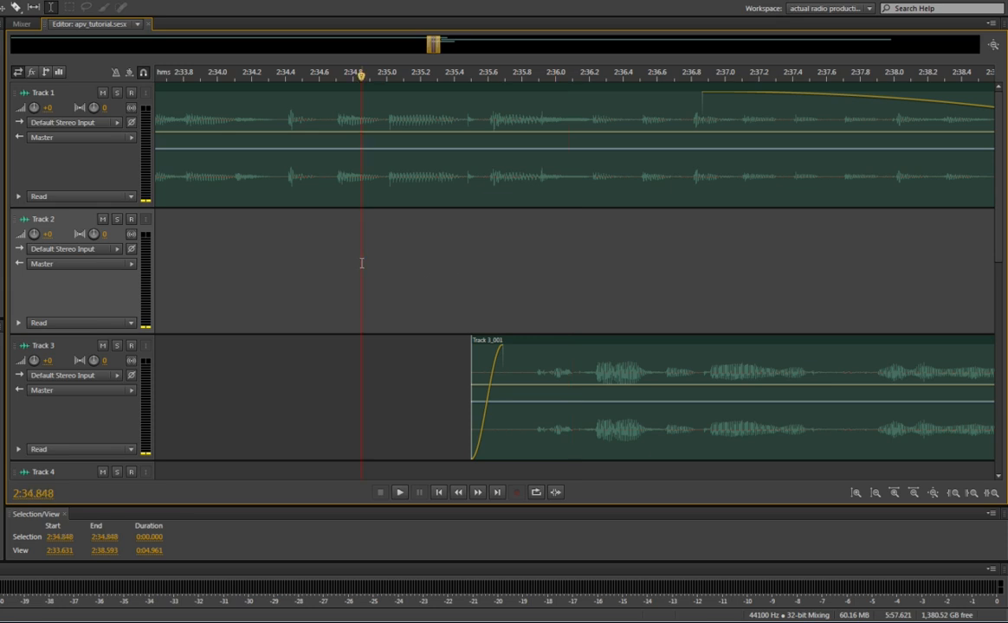
key(space)
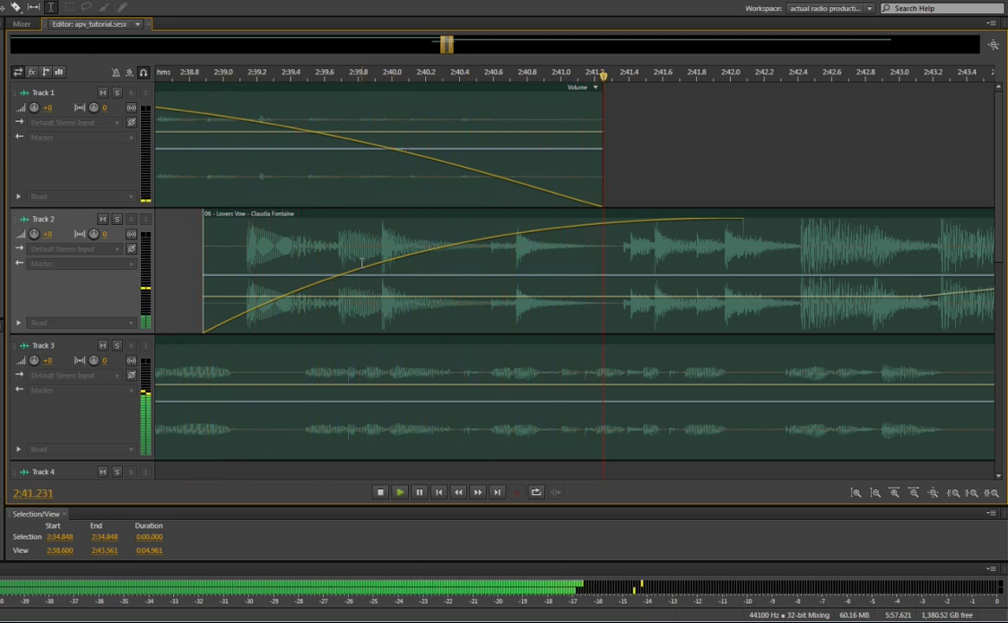
key(space)
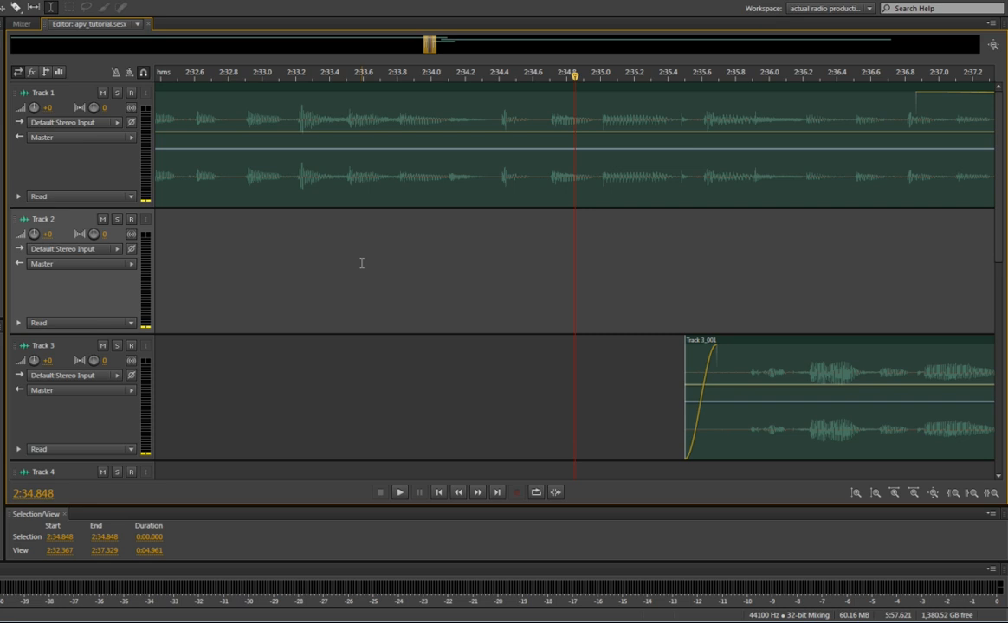
Look up the playhead toggle in the hotkey notes and play from 2:34.848 with the playhead staying where playback stops
key(alt+Tab)
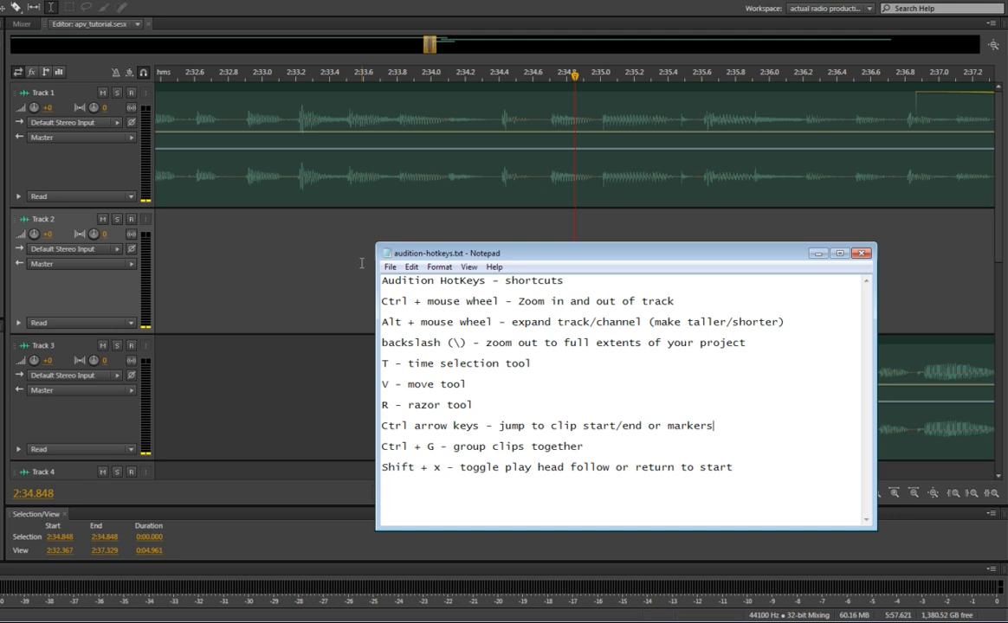
key(alt+Tab)
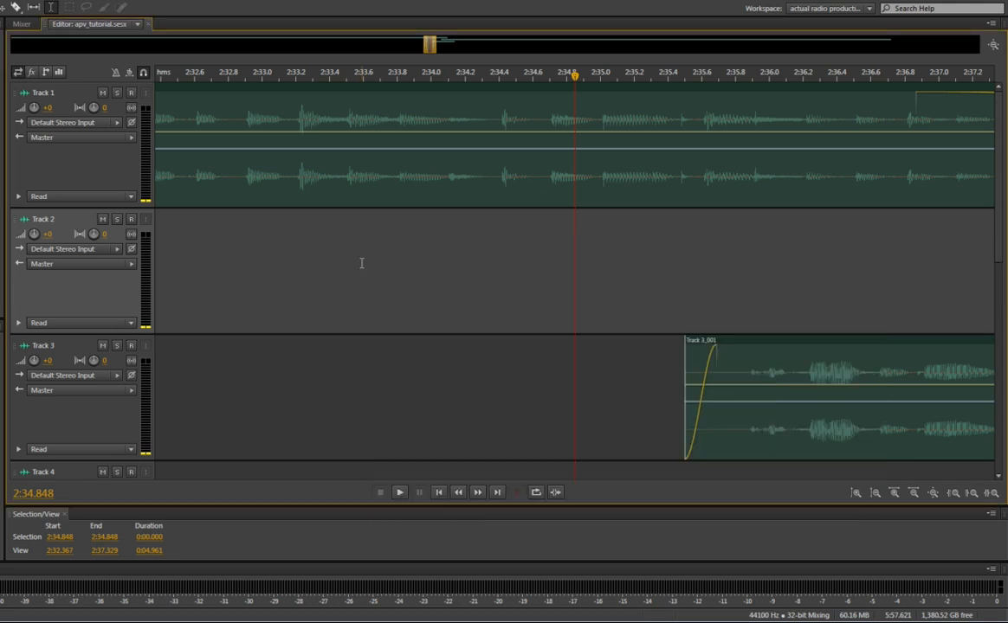
key(space)
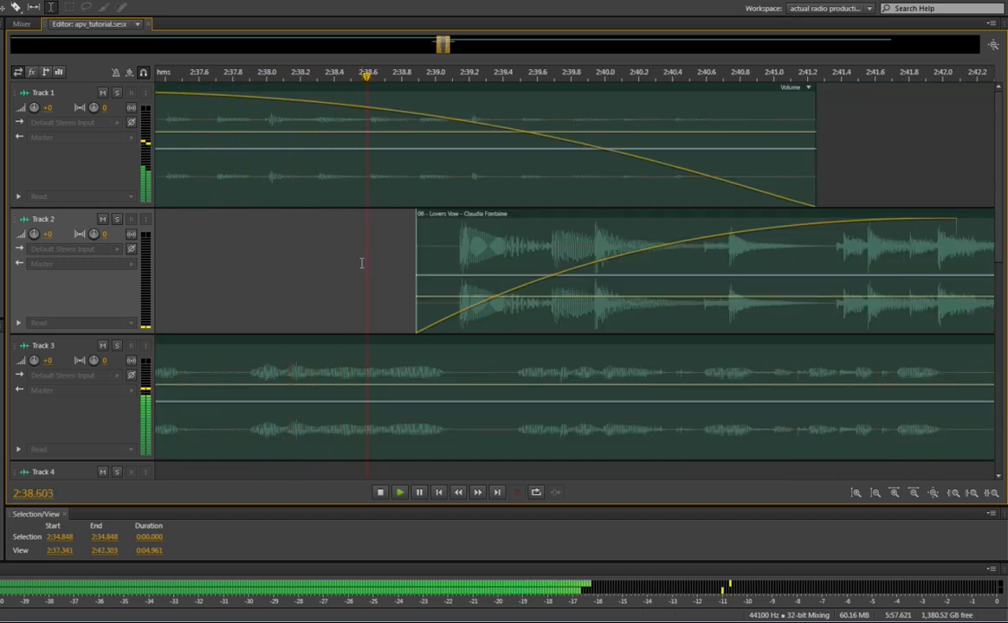
key(space)
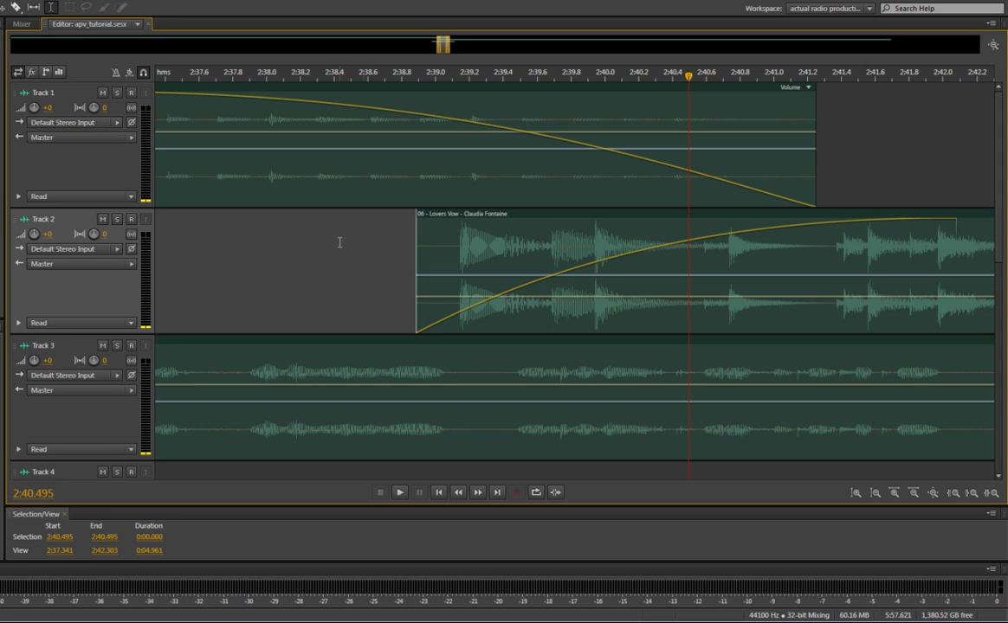
Start and stop playback around the crossfade, including a run from 2:38.000 with the playhead left at the stopping point
key(space)
key(space)
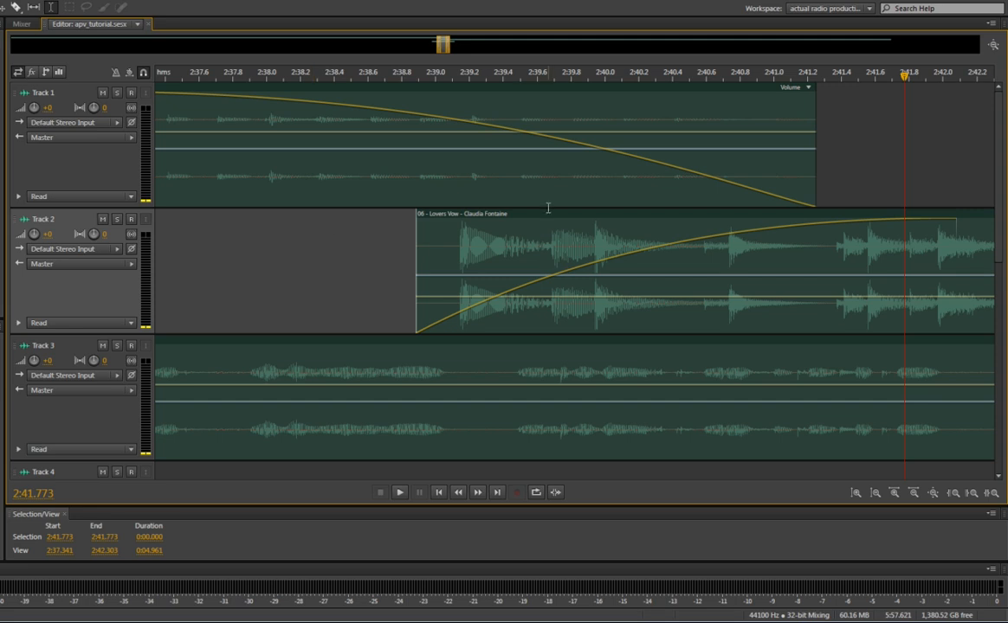
click(518, 177)
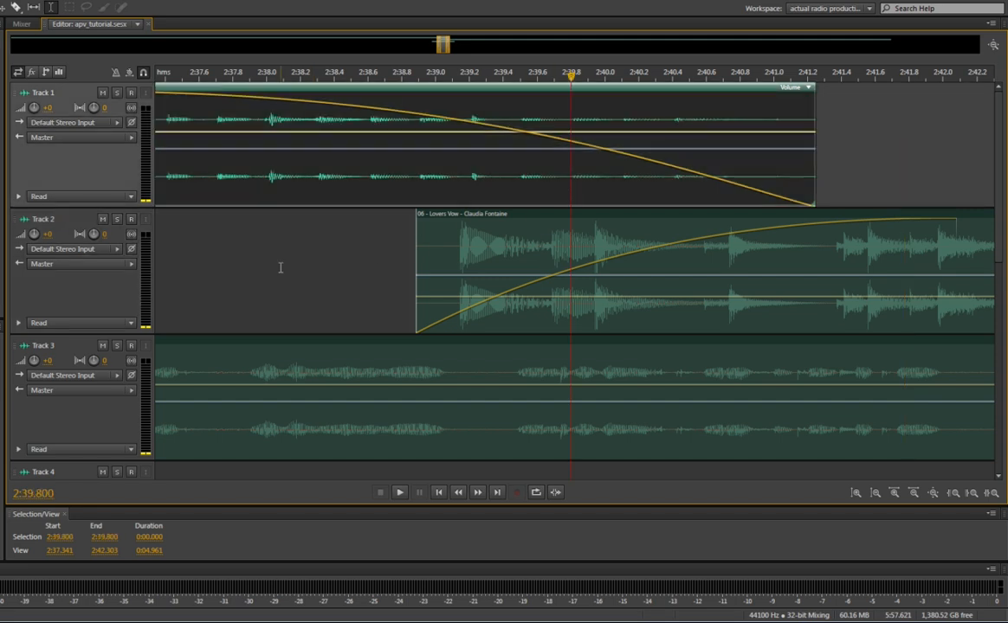
key(space)
click(268, 242)
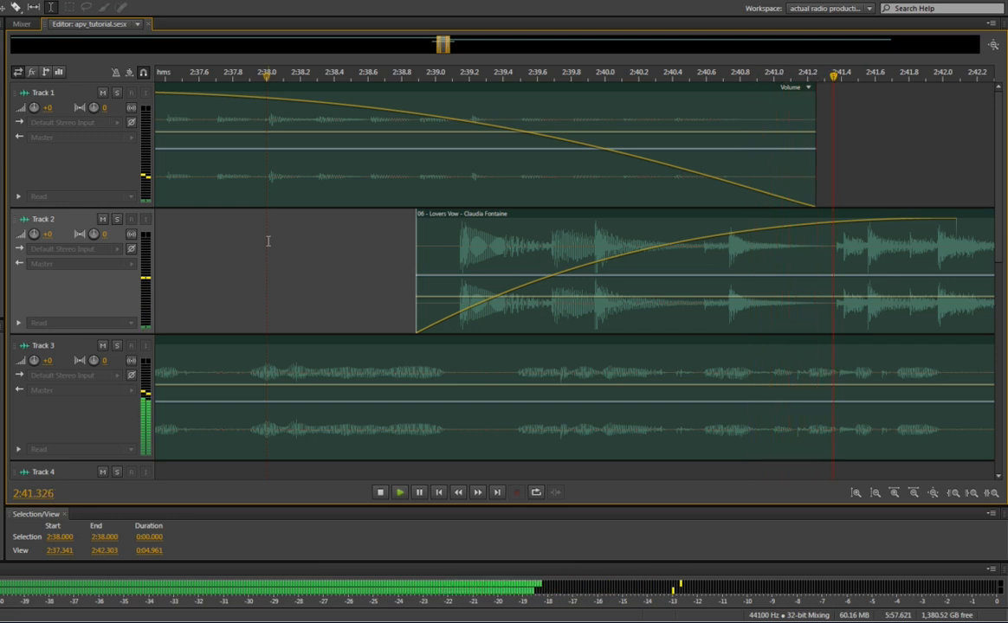
key(space)
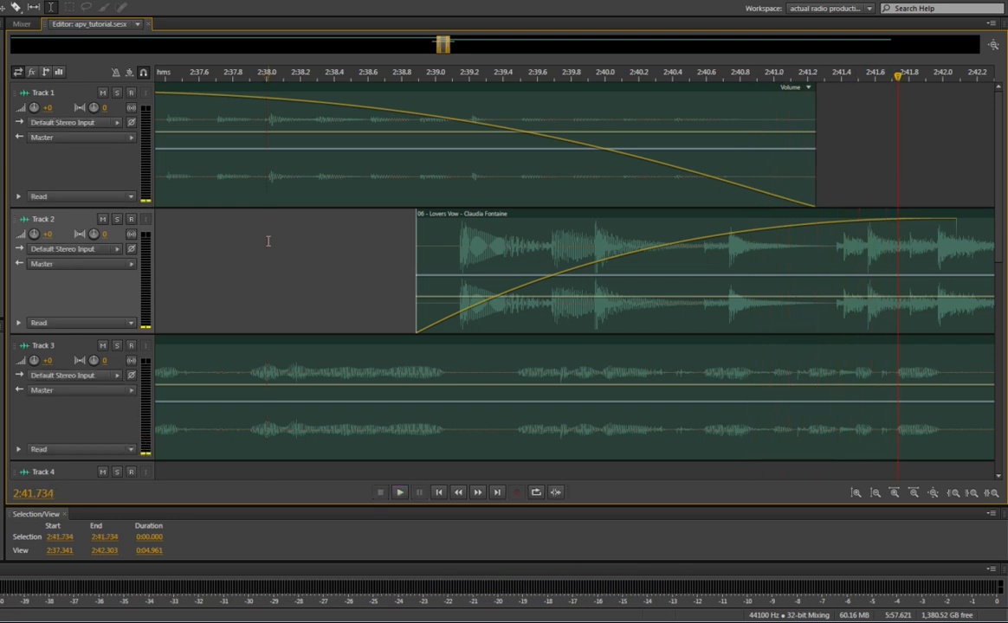
Play from 2:41.734 in a wider timeline view, reposition the start point to 2:38.000 during playback, and stop
scroll(268, 241, down, 3)
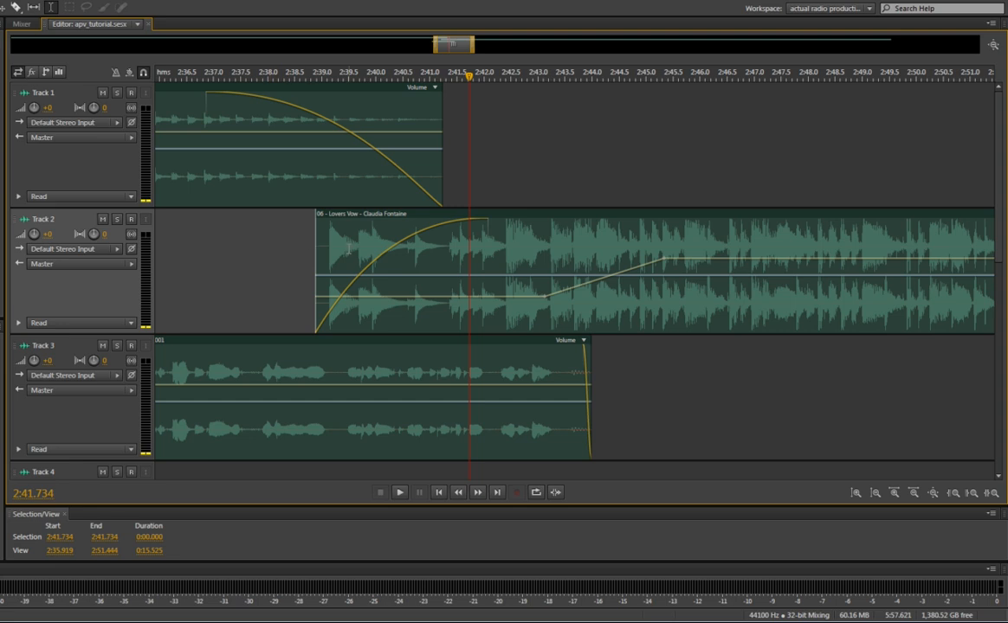
key(space)
key(space)
key(space)
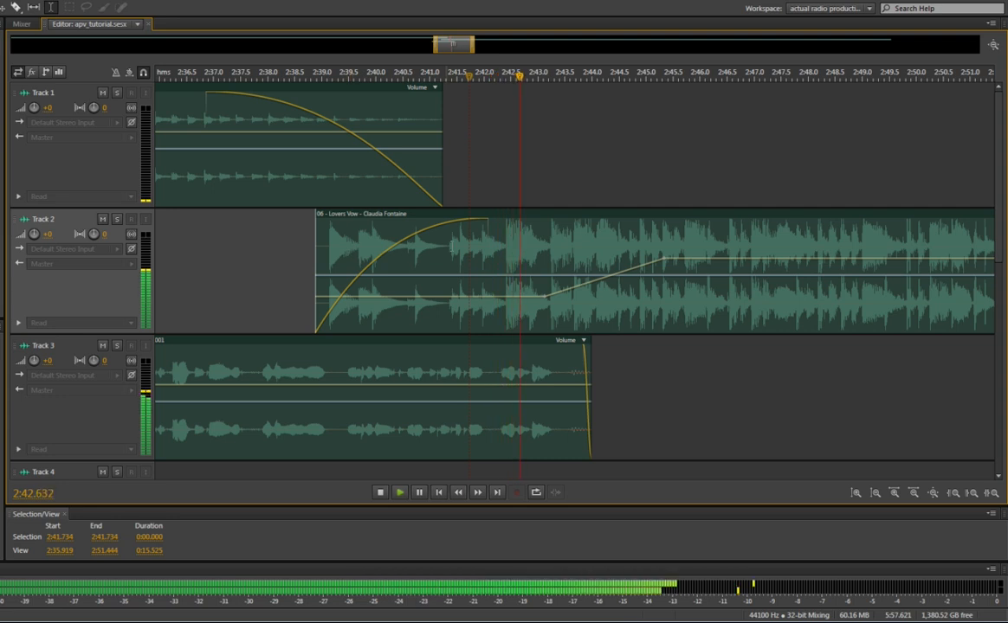
click(272, 254)
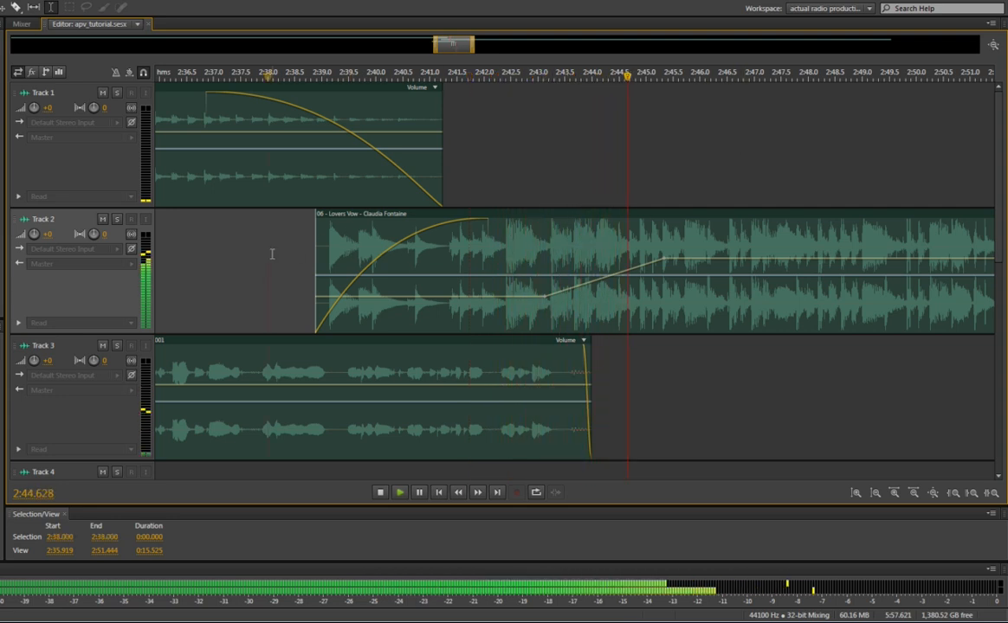
key(space)
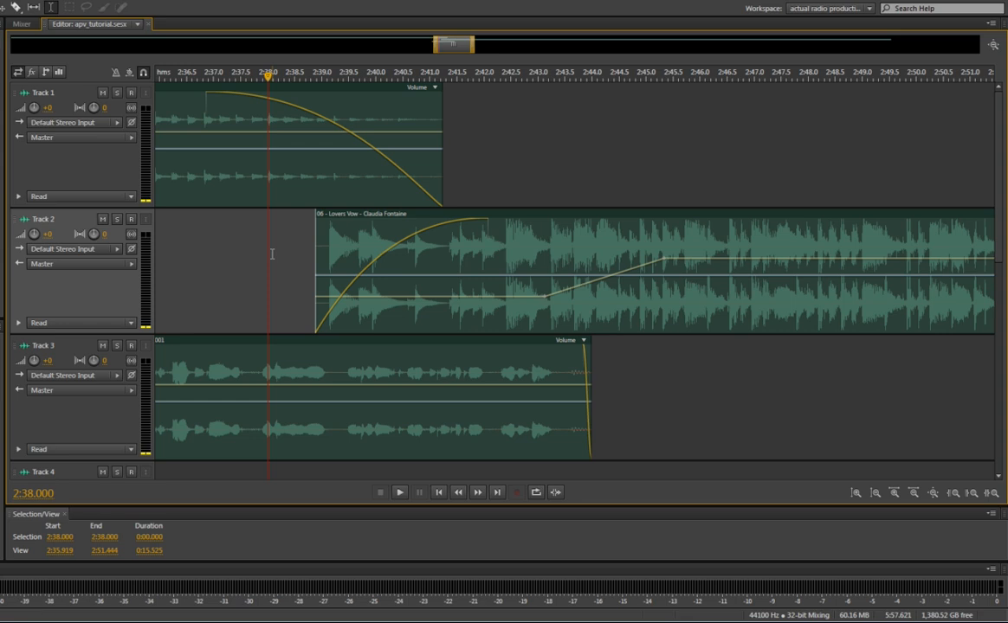
Play from 2:38.000, move the start point to 2:46.500 during playback, stop, and play briefly from the new position
key(space)
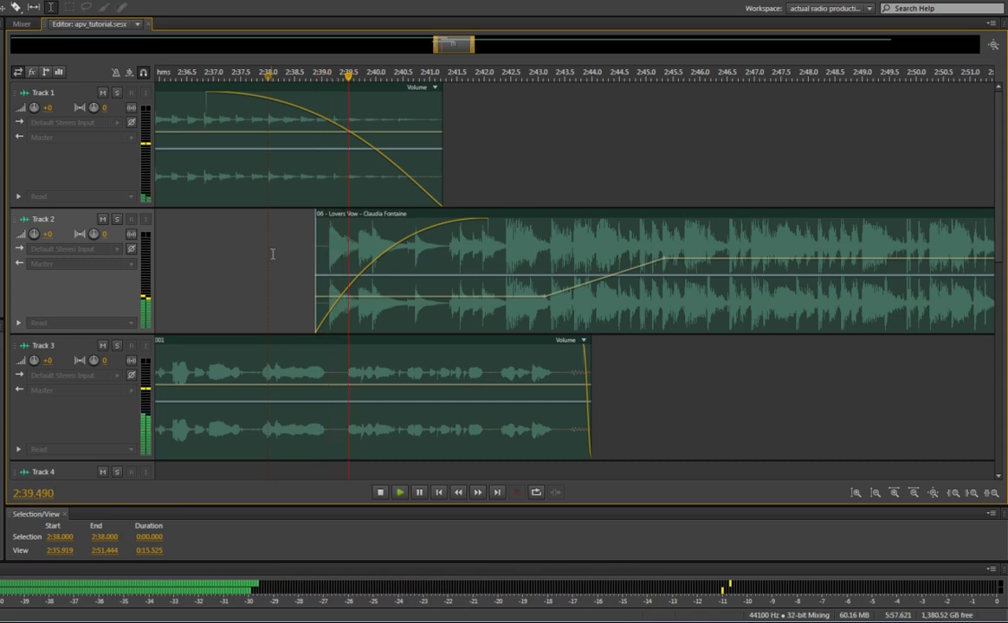
click(723, 161)
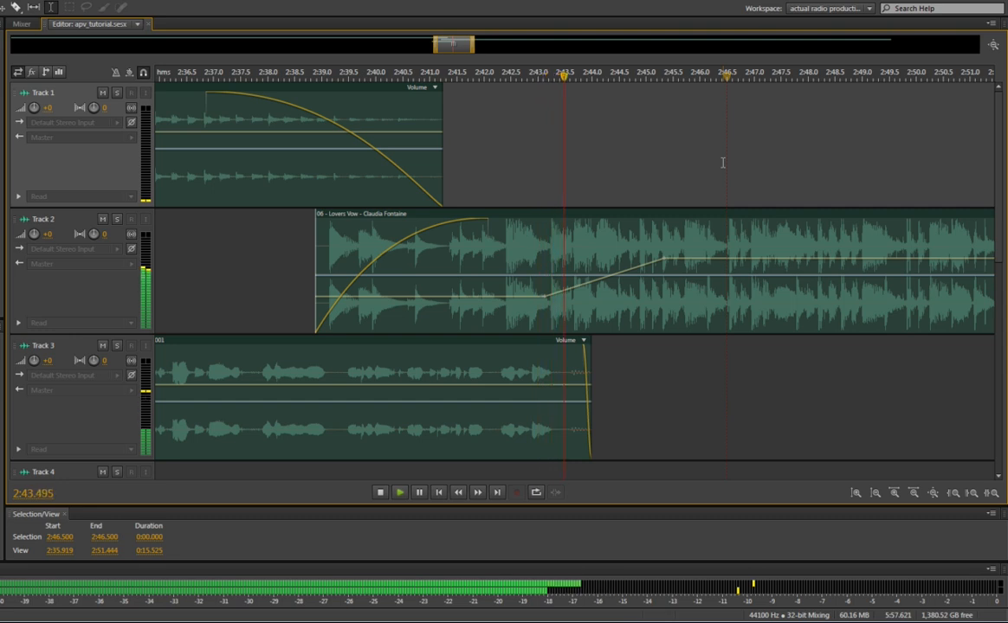
key(space)
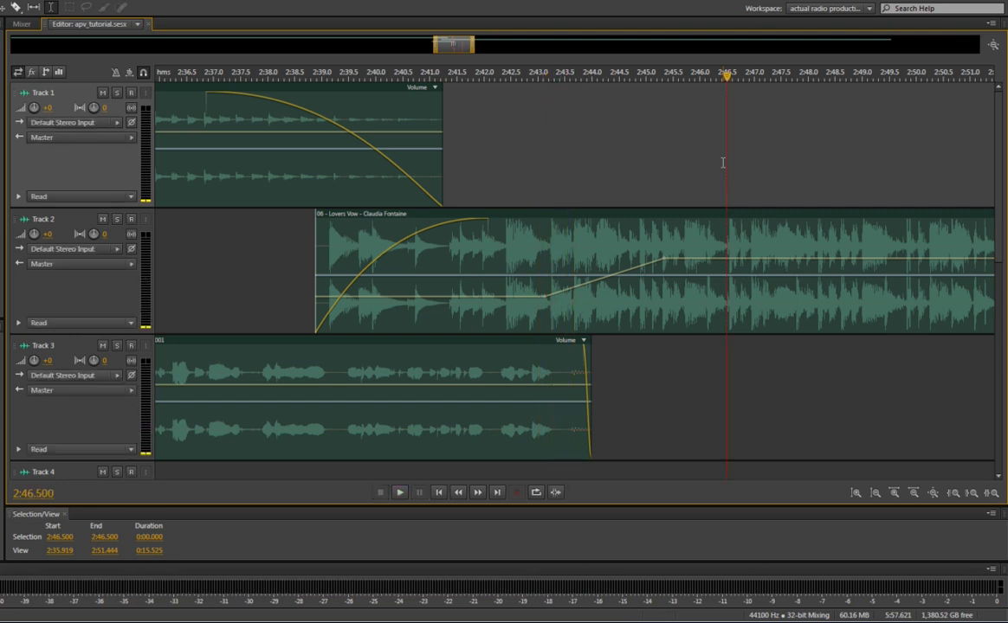
key(space)
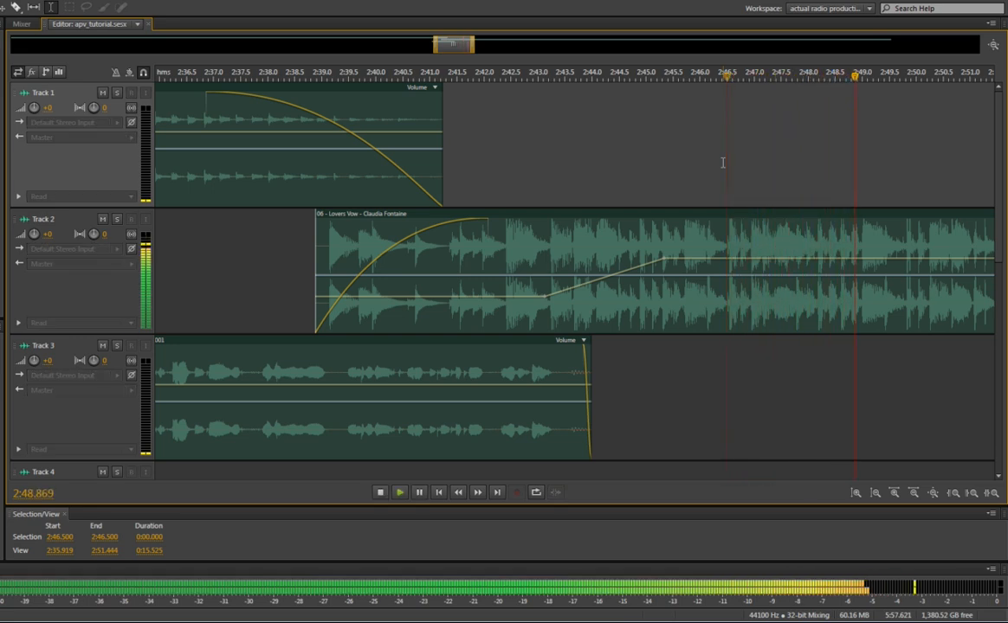
key(space)
Play briefly from about 2:37.2 before the Track 2 clip and again from about 2:44.6, stopping after each run
click(226, 246)
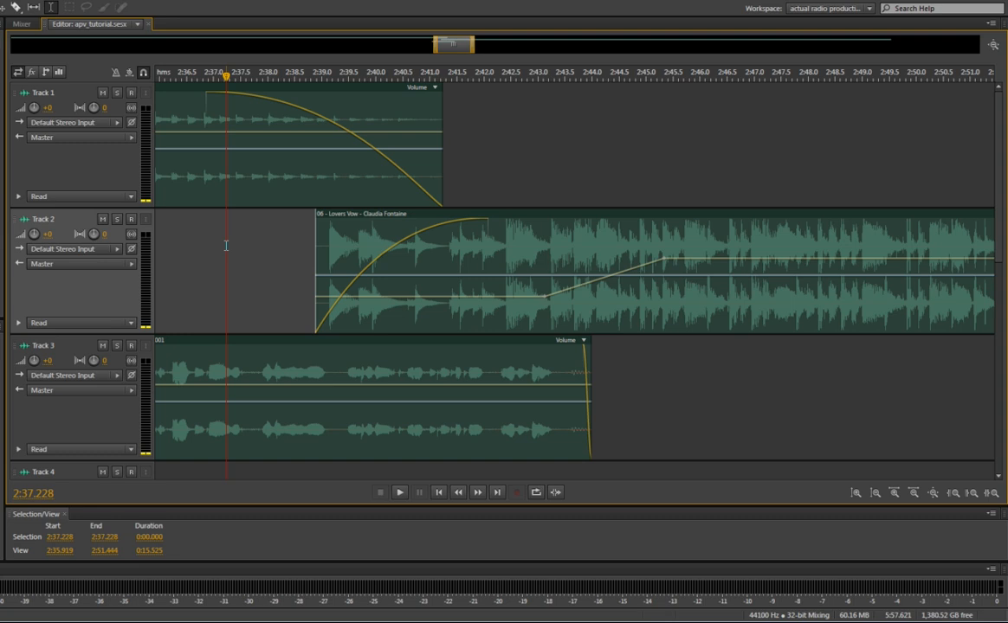
key(space)
key(space)
click(624, 165)
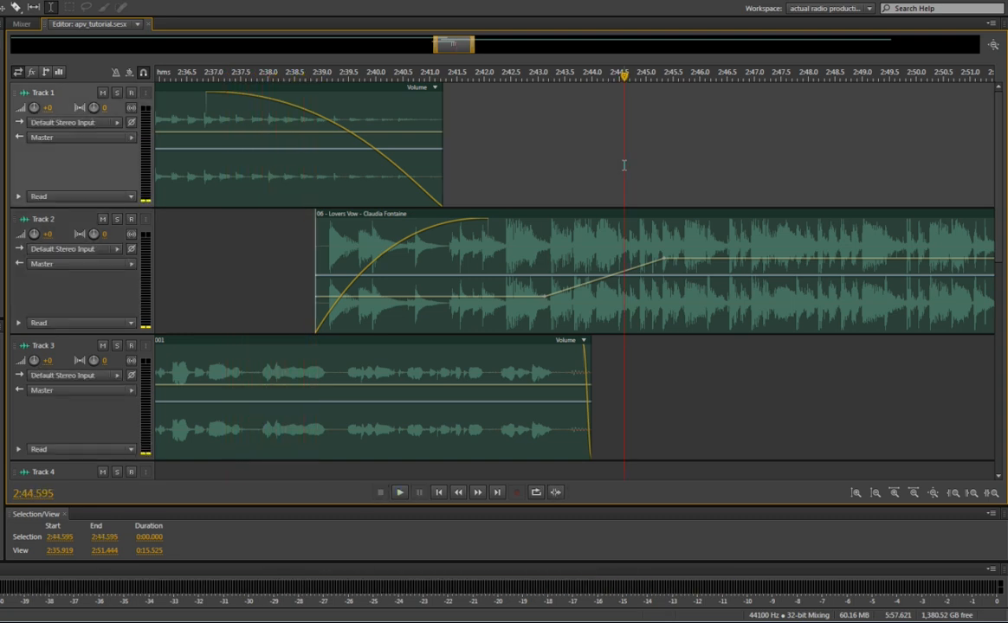
key(space)
key(space)
Check the clip-jump hotkey in the Notepad notes, return to Audition and jump the playhead forward to the end of the Track 2 clip
key(alt+Tab)
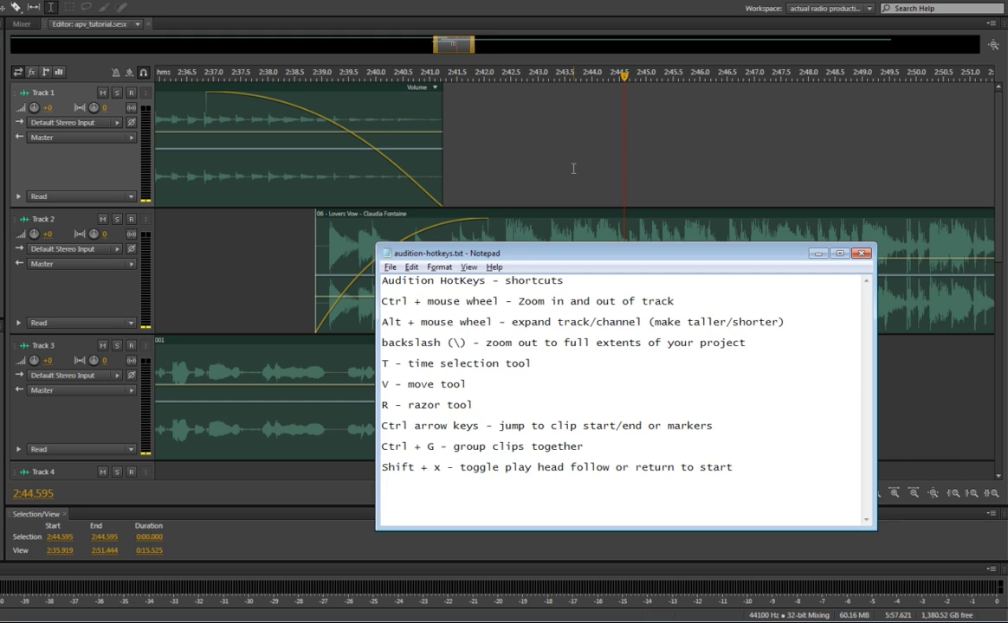
key(alt+Tab)
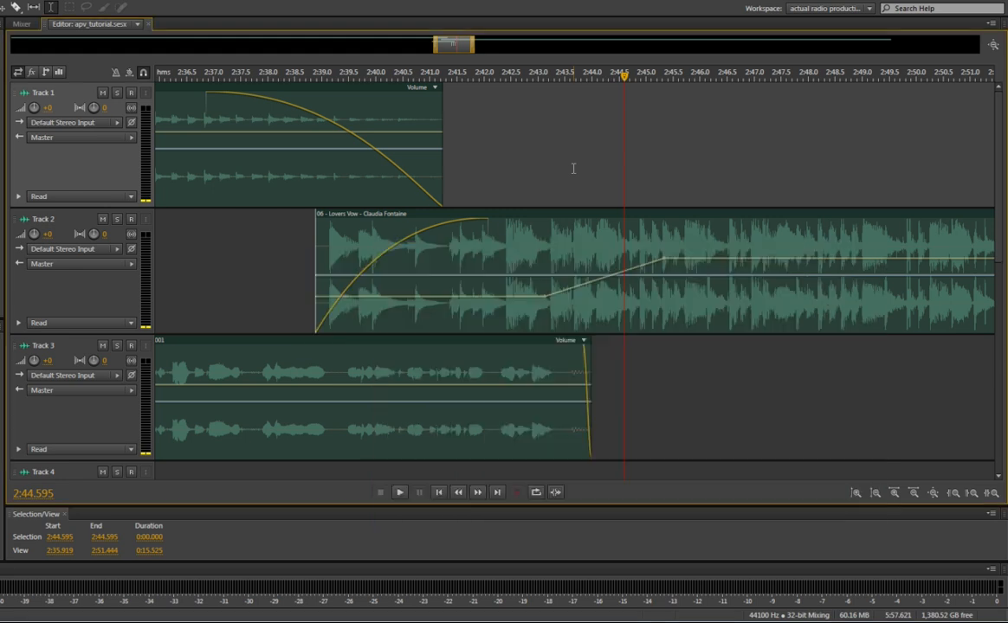
click(536, 166)
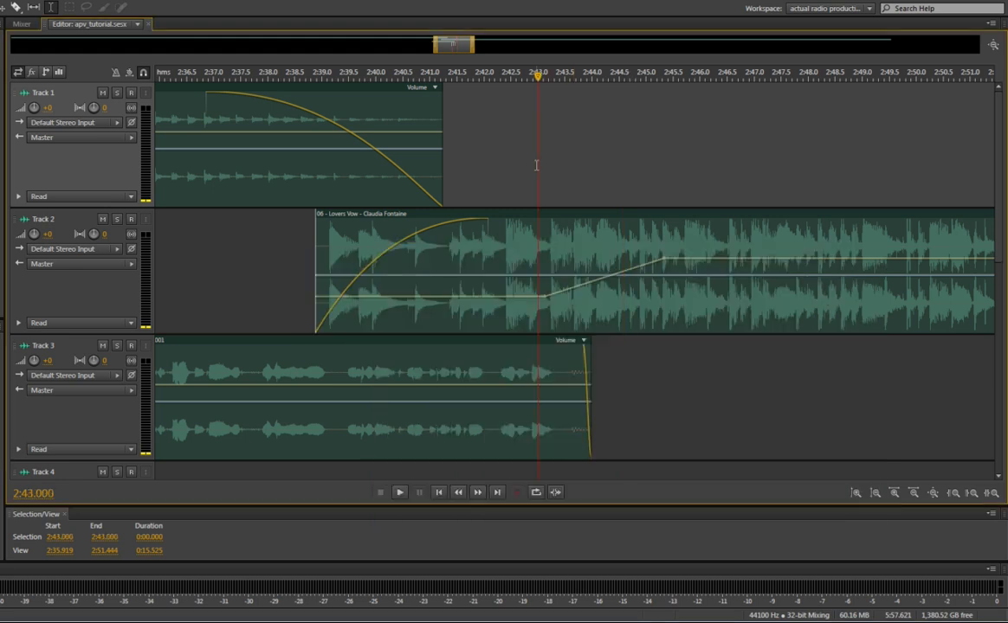
click(457, 161)
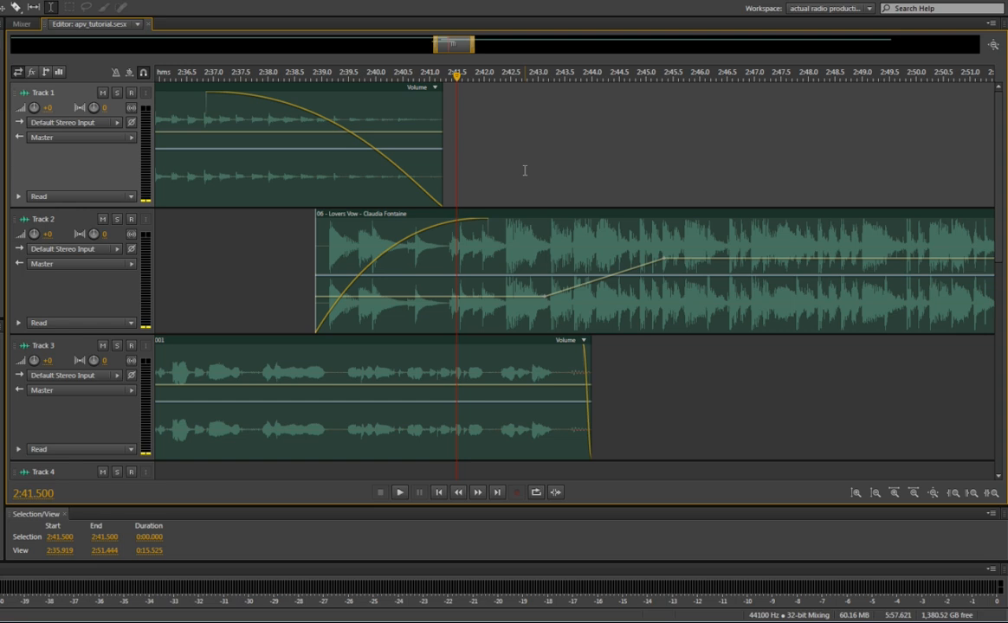
key(Right)
key(Right)
key(Right)
key(Right)
key(Right)
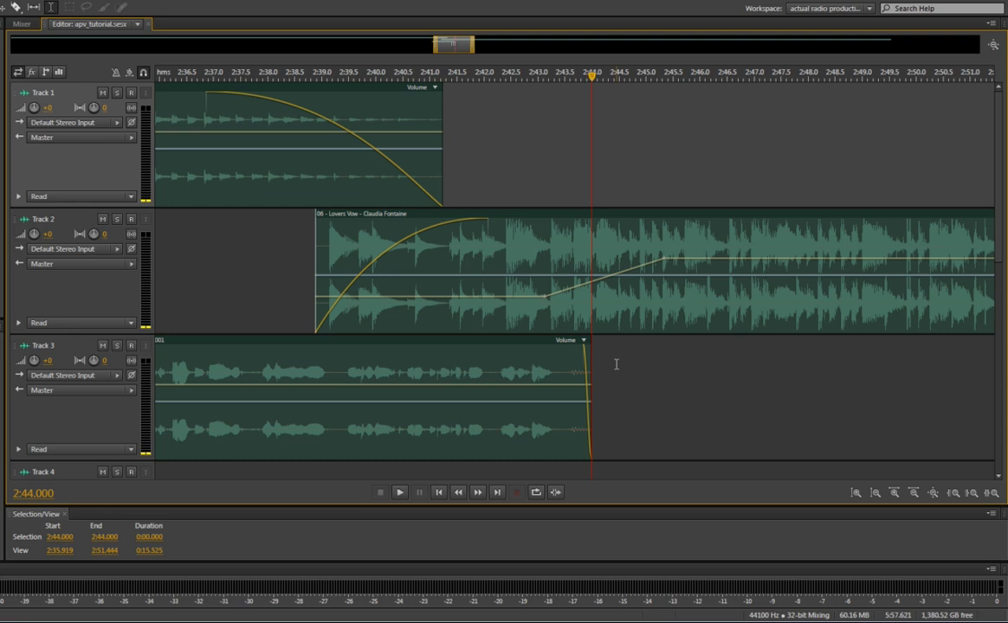
key(End)
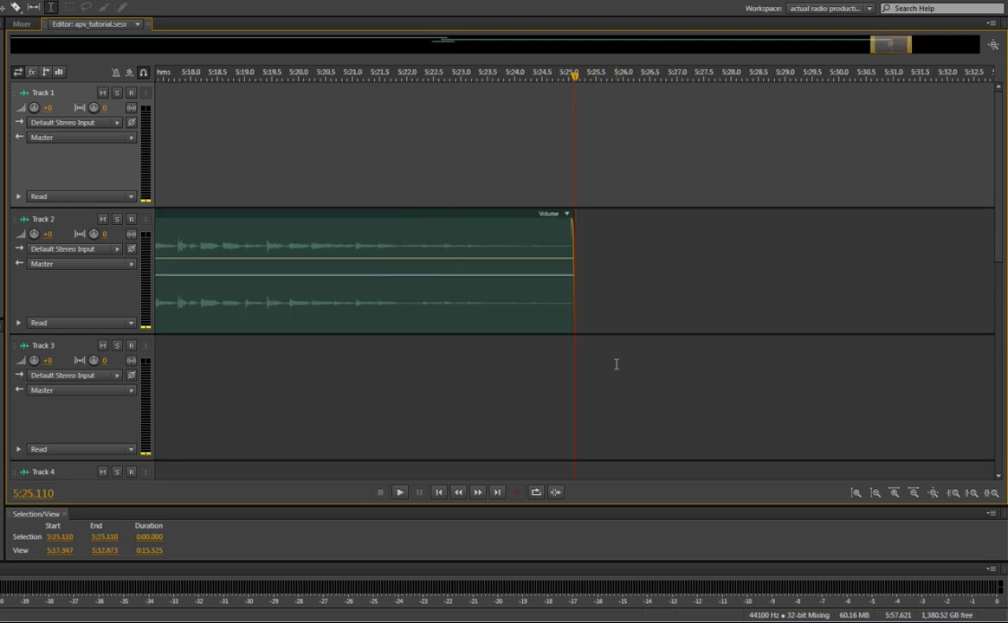
Jump the playhead back through the clip edges to the start of the Lovers Vow clip on Track 2
key(ctrl+Left)
key(ctrl+Left)
key(ctrl+Left)
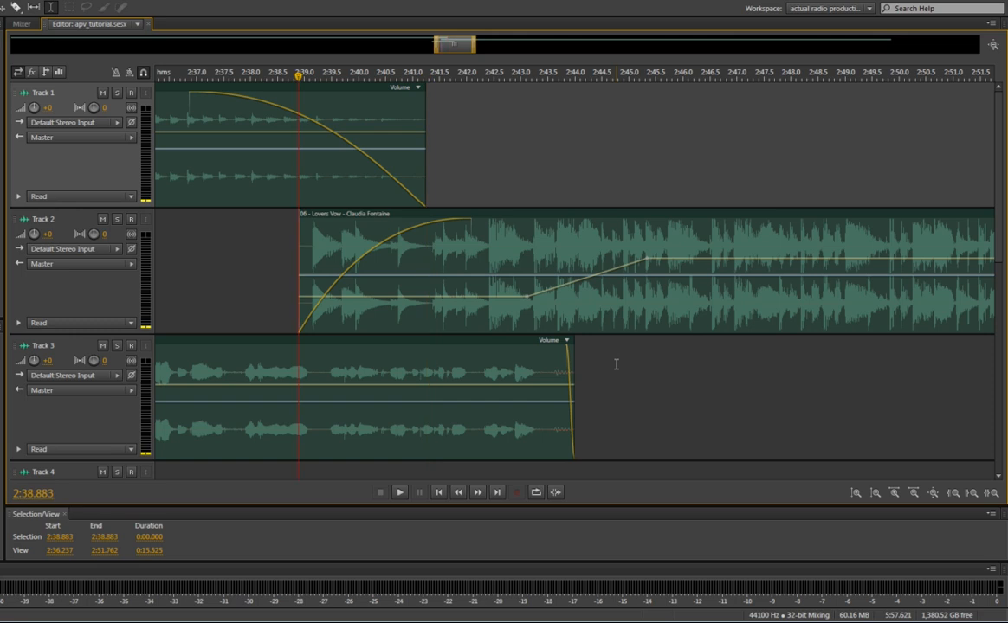